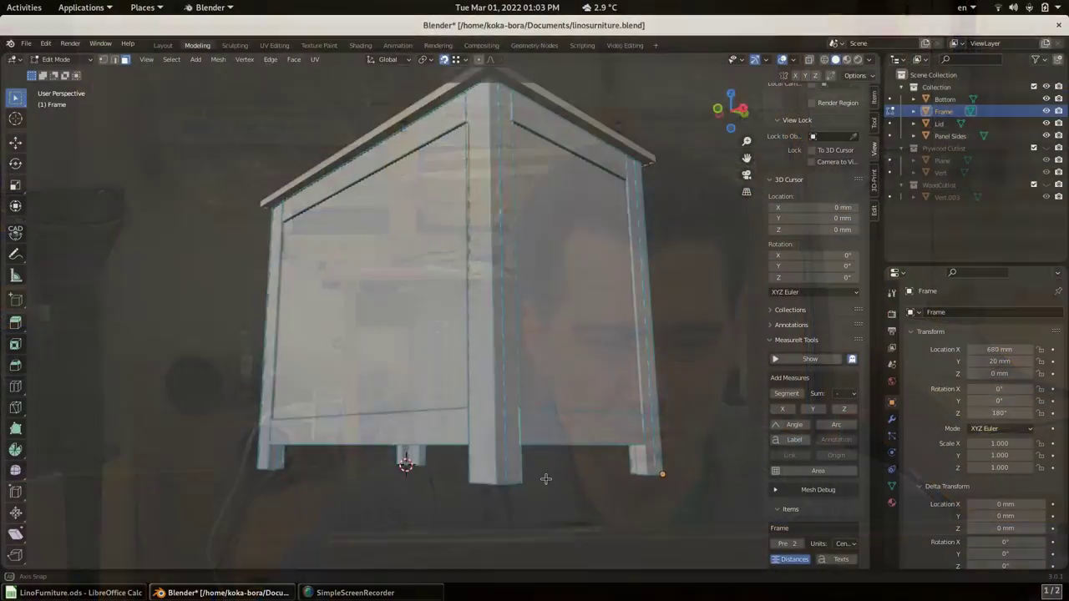
Examine how the frame's corner leg is built by selecting its faces on both adjoining sides.
{"action": "middle_click_drag", "start_coordinate": [546, 479], "coordinate": [537, 479]}
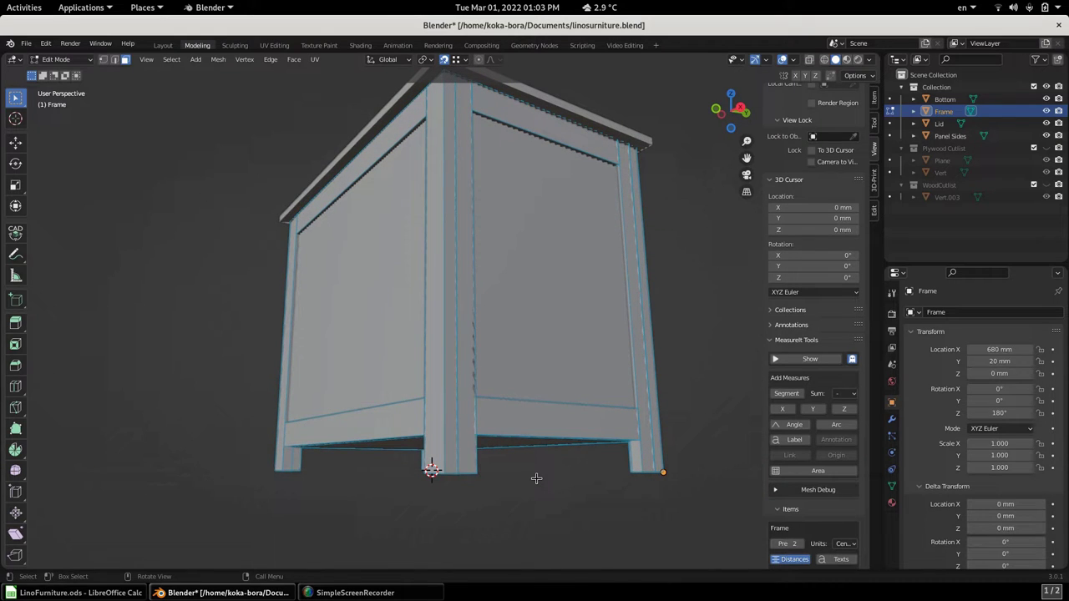
{"action": "left_click", "coordinate": [439, 391]}
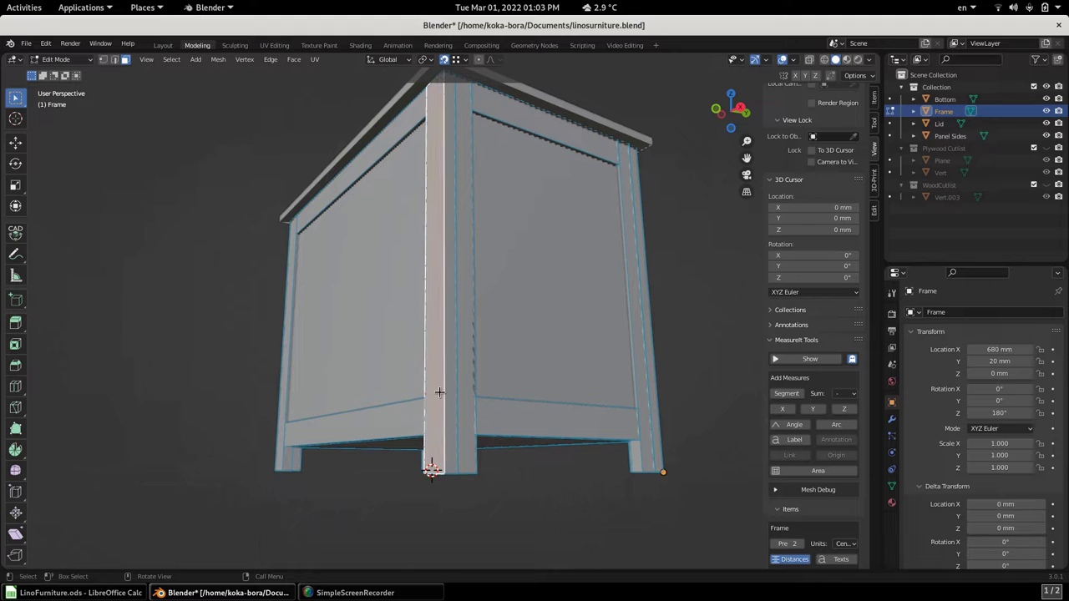
{"action": "middle_click_drag", "start_coordinate": [359, 372], "coordinate": [441, 463]}
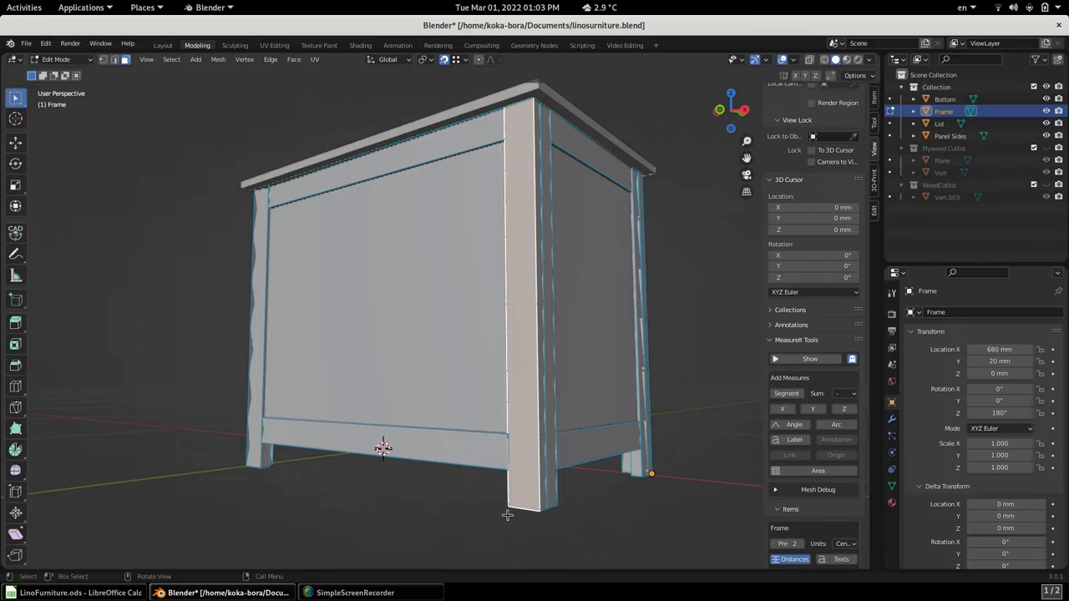
{"action": "middle_click_drag", "start_coordinate": [528, 519], "coordinate": [473, 509]}
{"action": "middle_click_drag", "start_coordinate": [326, 483], "coordinate": [342, 493]}
{"action": "left_click", "coordinate": [345, 457]}
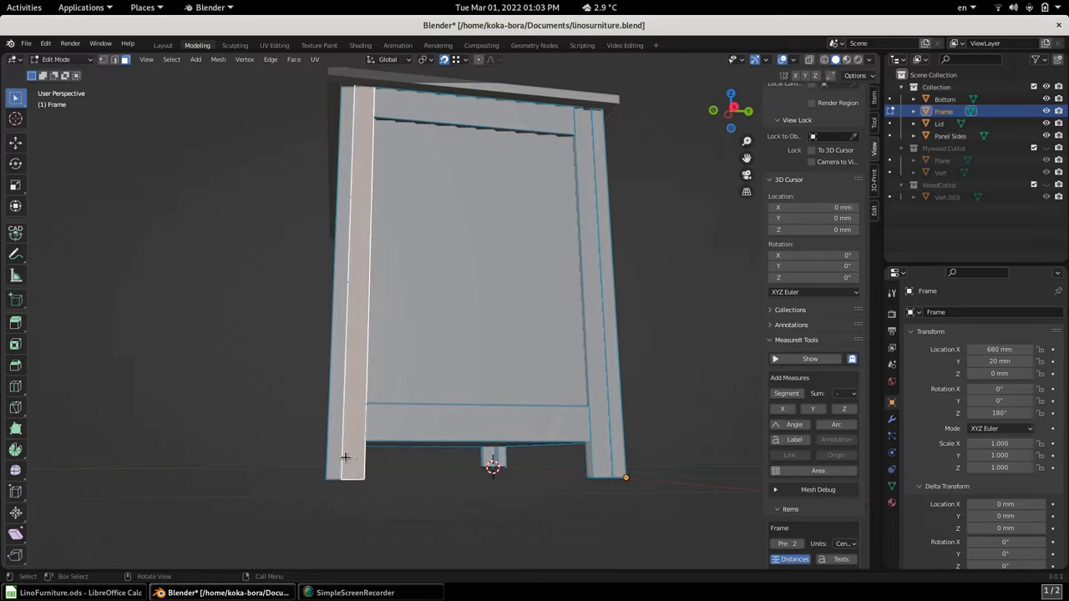
{"action": "left_click", "coordinate": [339, 453], "text": "shift"}
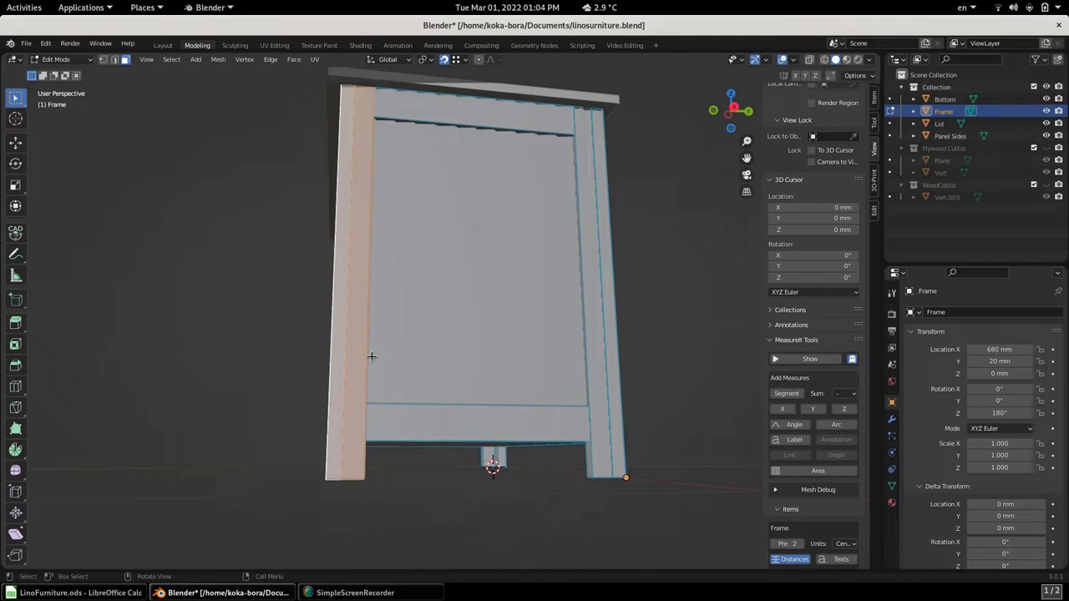
{"action": "middle_click_drag", "start_coordinate": [305, 429], "coordinate": [420, 443]}
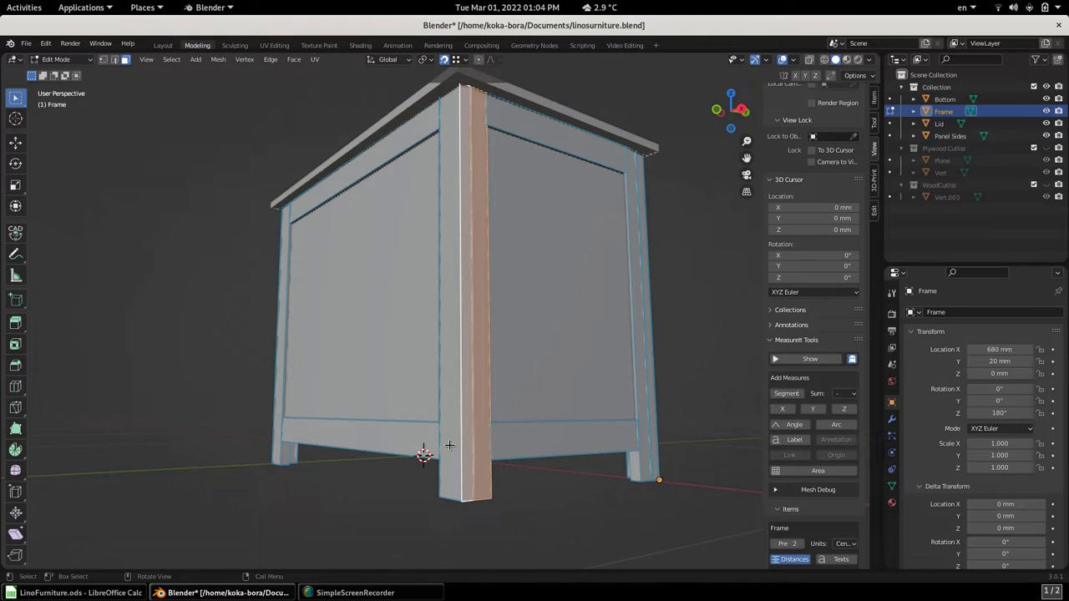
Show the MeasureIt dimensions and inspect the legs by selecting a face on the far leg and two on the near corner leg.
{"action": "left_click", "coordinate": [793, 360]}
{"action": "middle_click_drag", "start_coordinate": [675, 384], "coordinate": [447, 393]}
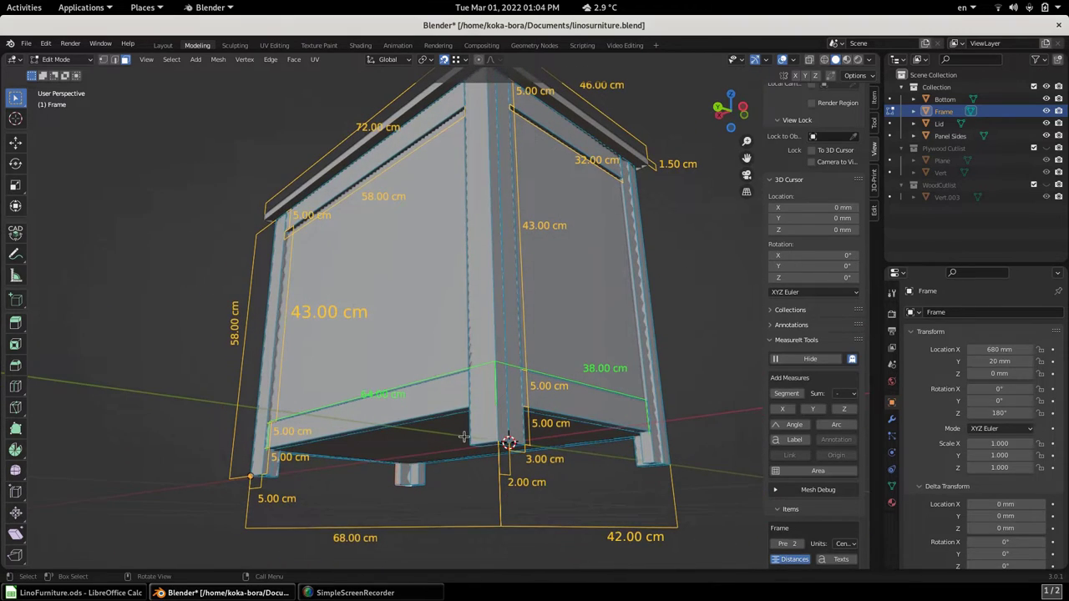
{"action": "left_click", "coordinate": [255, 462]}
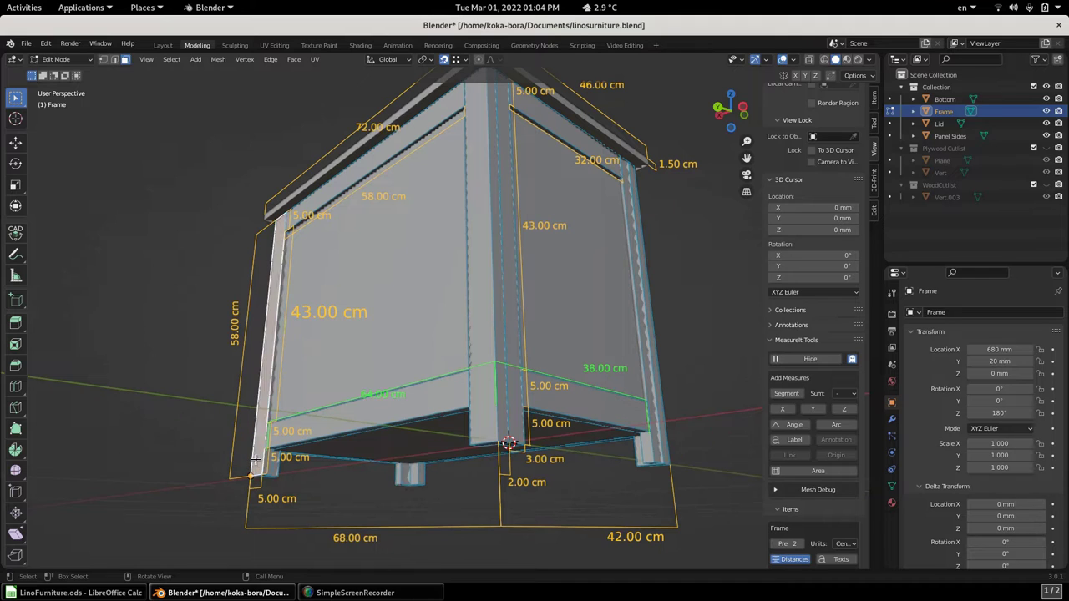
{"action": "left_click", "coordinate": [502, 418]}
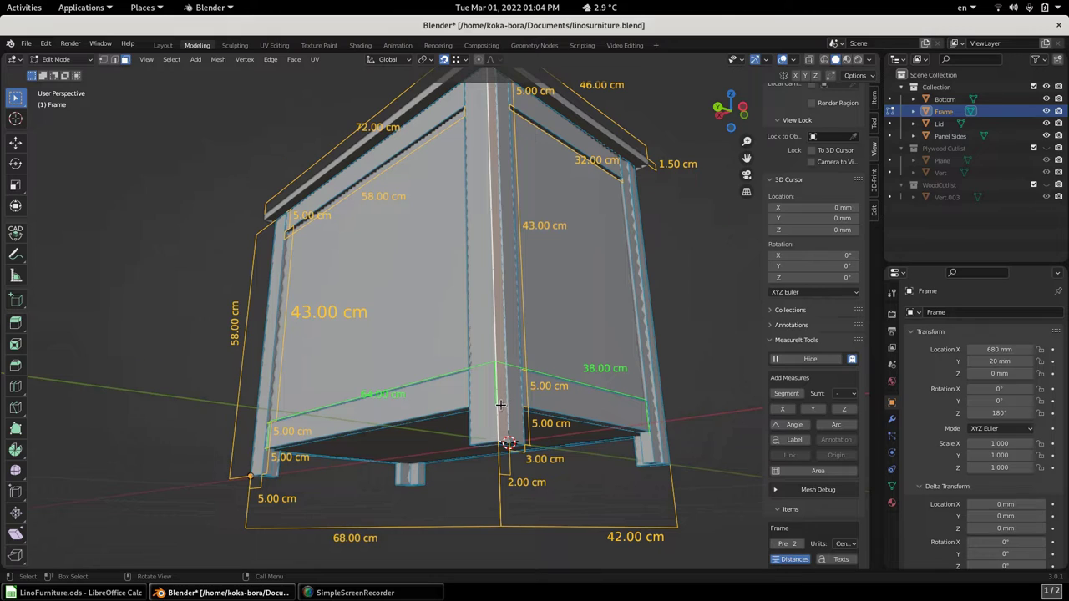
{"action": "left_click", "coordinate": [484, 403]}
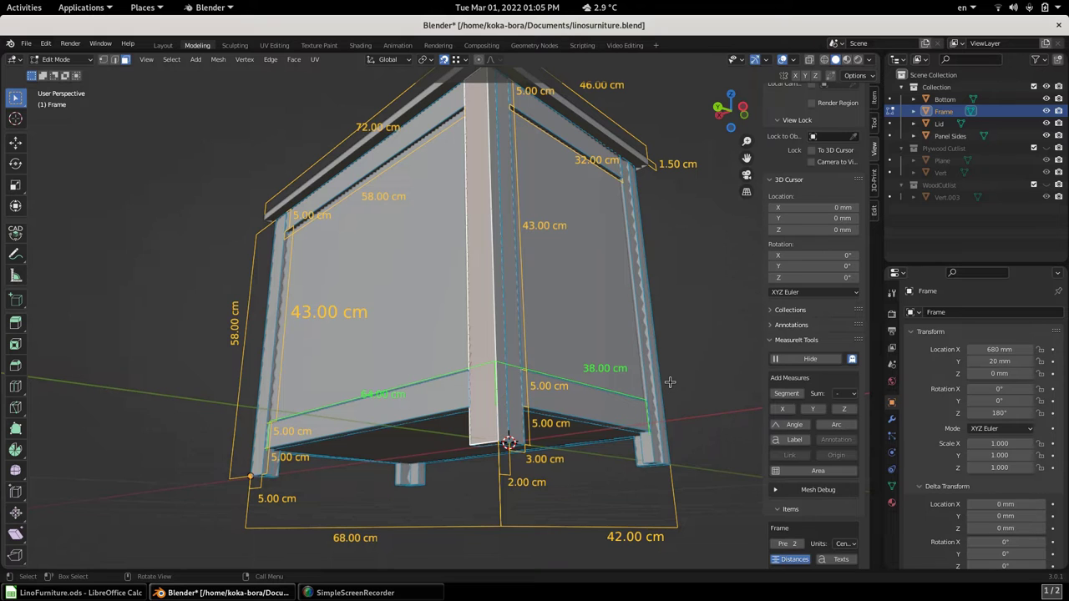
Examine the dimensions of the lid, side panels and base around the whole cabinet.
{"action": "middle_click_drag", "start_coordinate": [705, 370], "coordinate": [707, 437]}
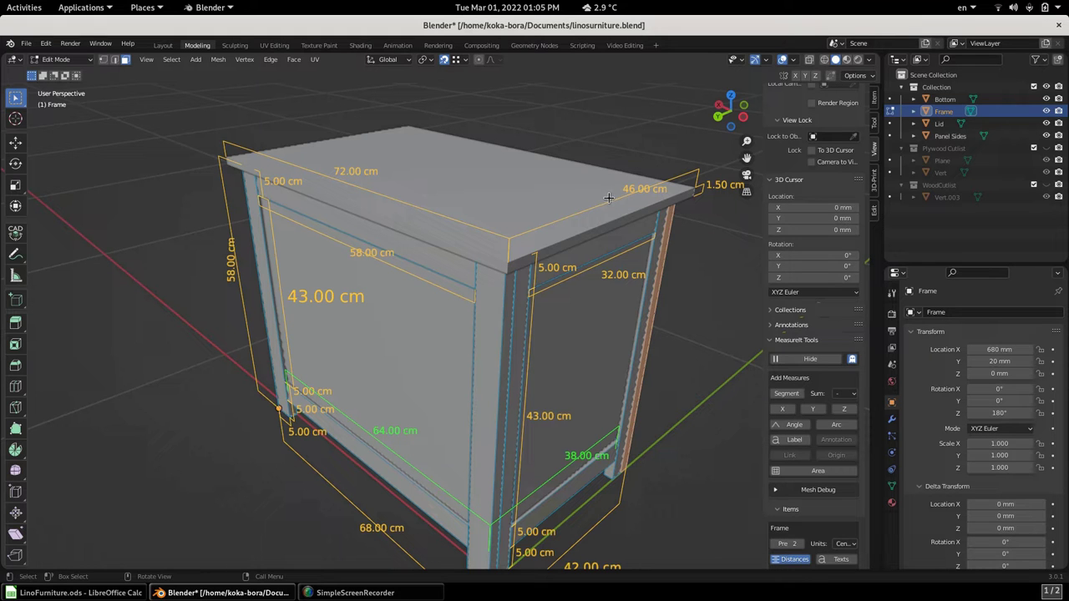
{"action": "middle_click_drag", "start_coordinate": [696, 277], "coordinate": [680, 237]}
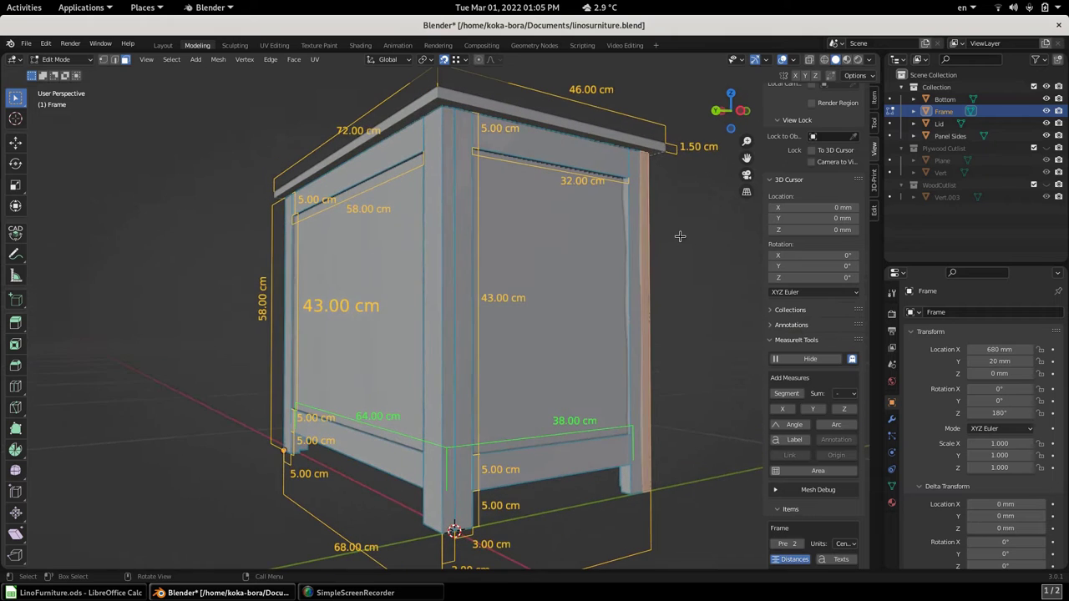
{"action": "left_click", "coordinate": [434, 104]}
{"action": "middle_click_drag", "start_coordinate": [636, 265], "coordinate": [670, 279]}
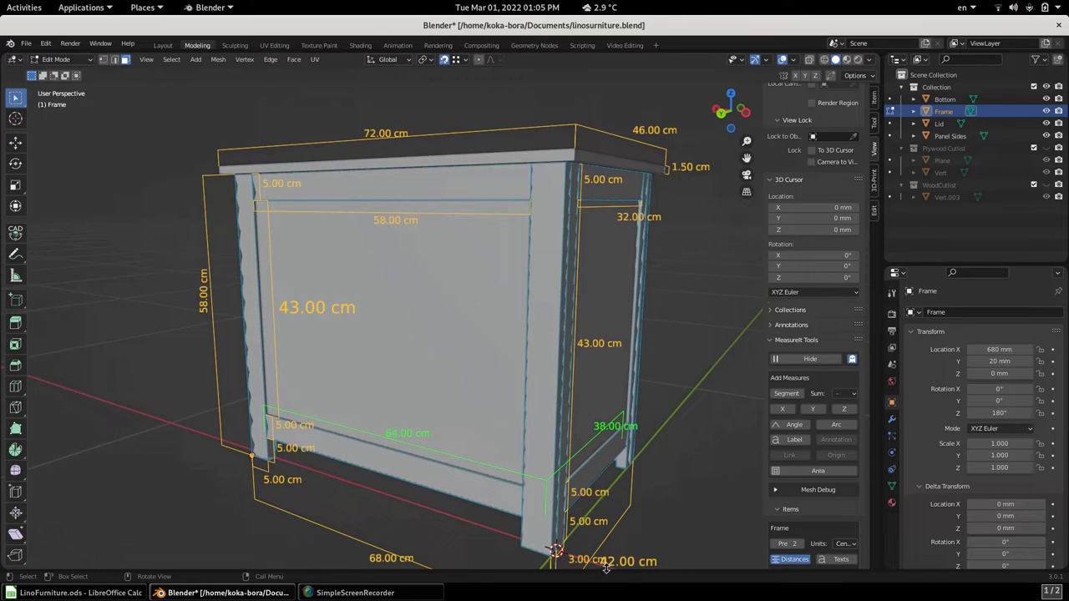
{"action": "left_click_drag", "start_coordinate": [747, 158], "coordinate": [735, 127]}
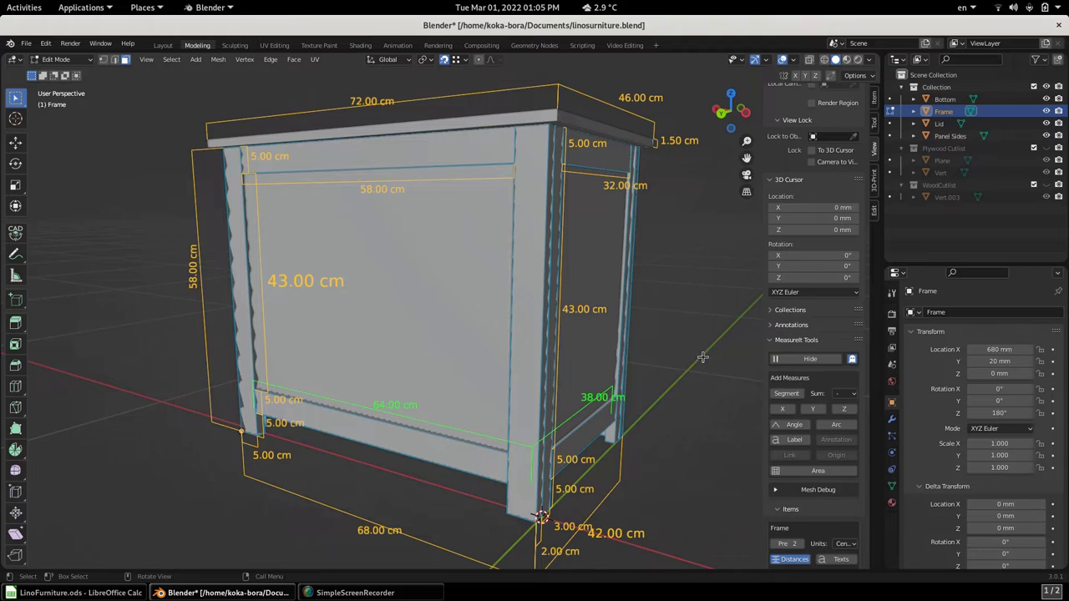
Preview the measurements in inches and return the units to centimeters.
{"action": "left_click", "coordinate": [846, 544]}
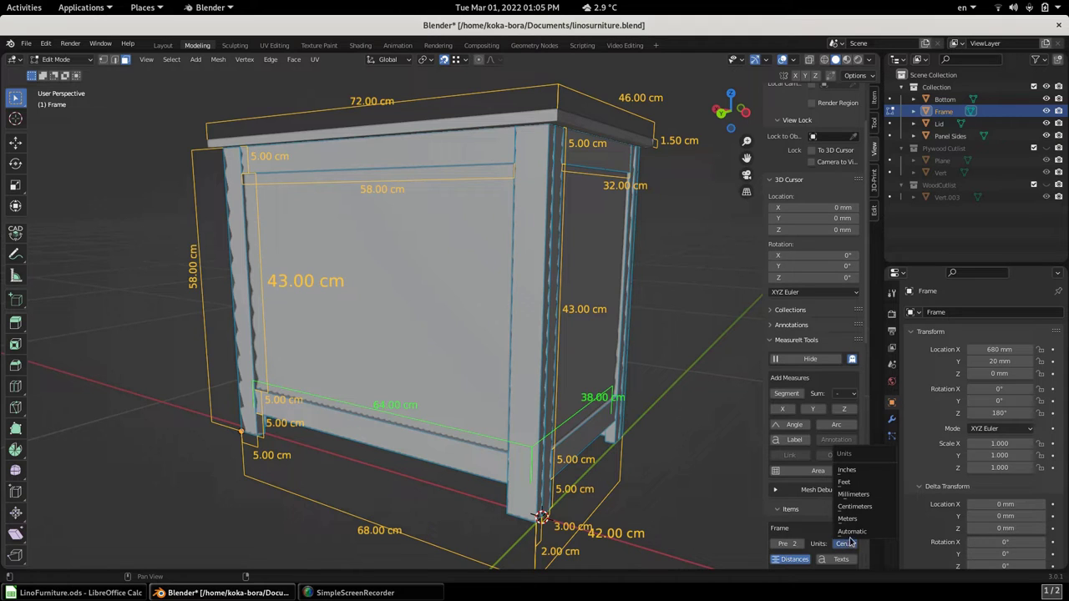
{"action": "left_click", "coordinate": [847, 470]}
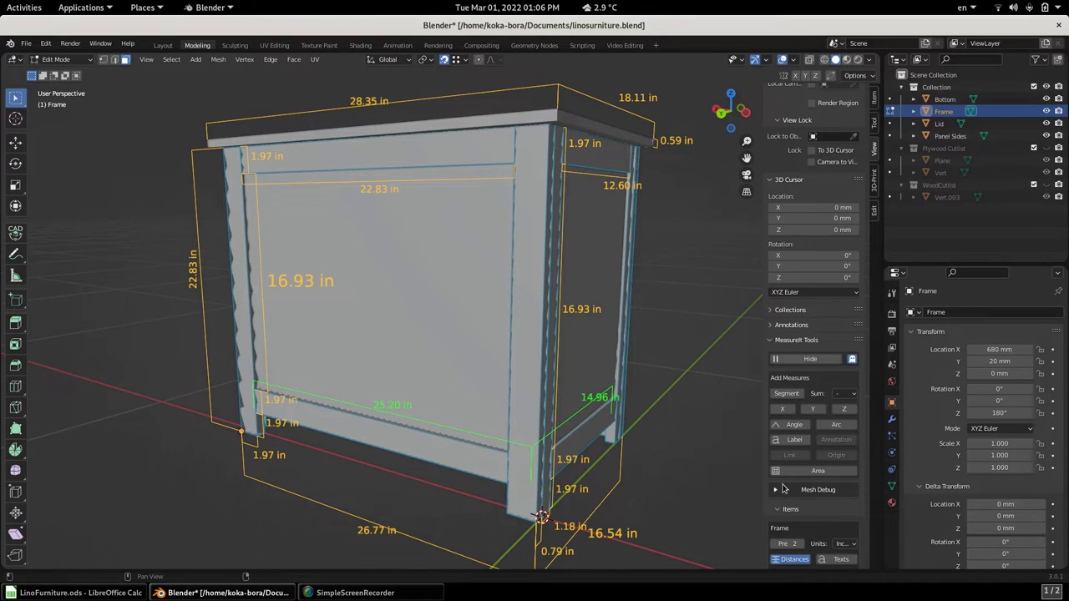
{"action": "left_click", "coordinate": [843, 544]}
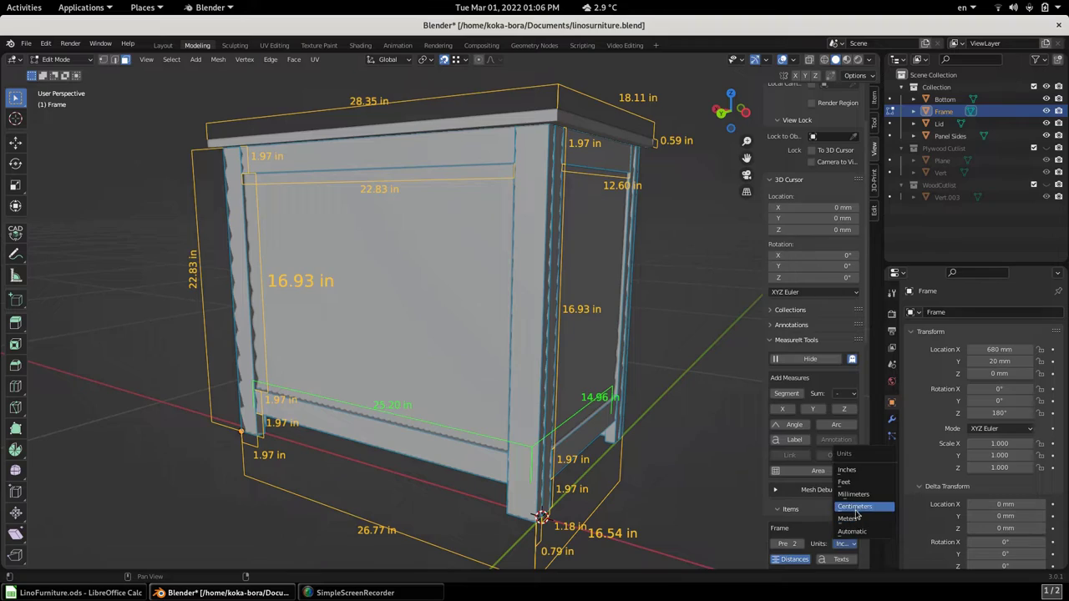
{"action": "left_click", "coordinate": [854, 506]}
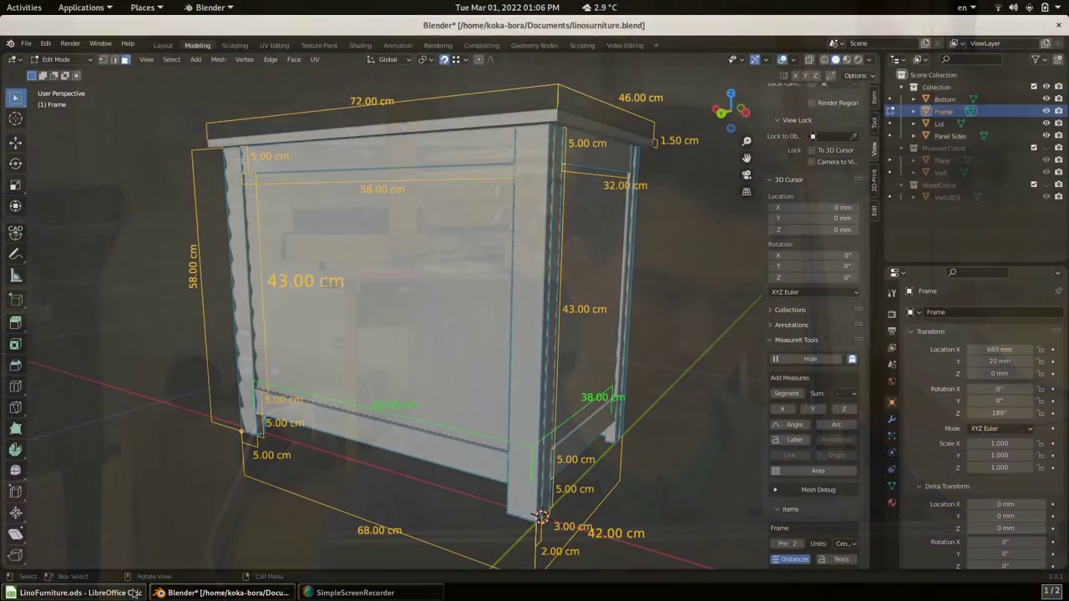
Switch to the LinoFurniture.ods spreadsheet in LibreOffice Calc and review the cut list's location column from the bottom row through the frame rows.
{"action": "left_click", "coordinate": [132, 593]}
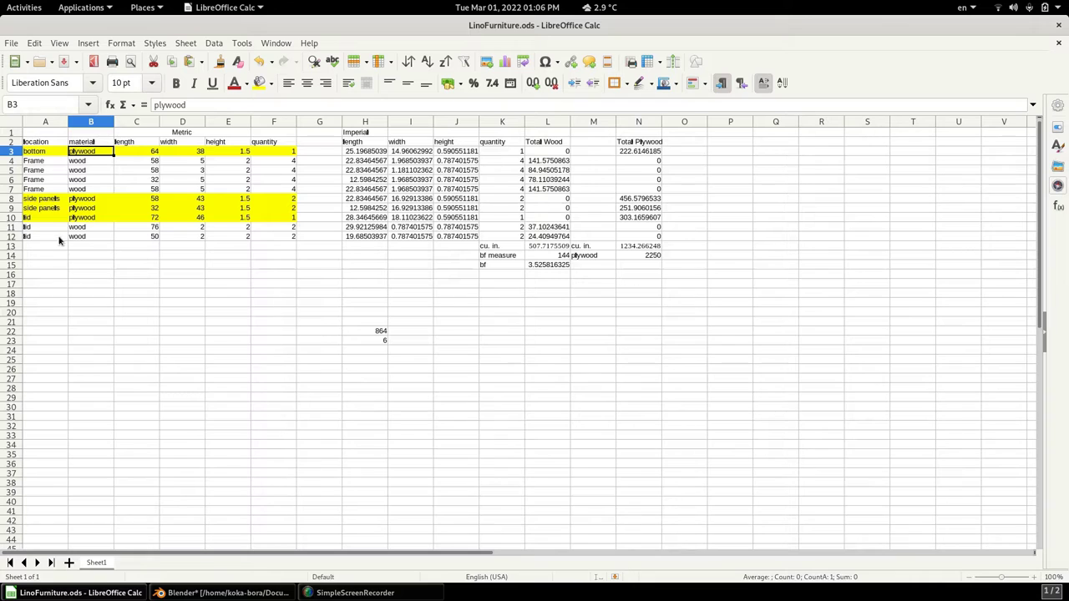
{"action": "key", "text": "Left"}
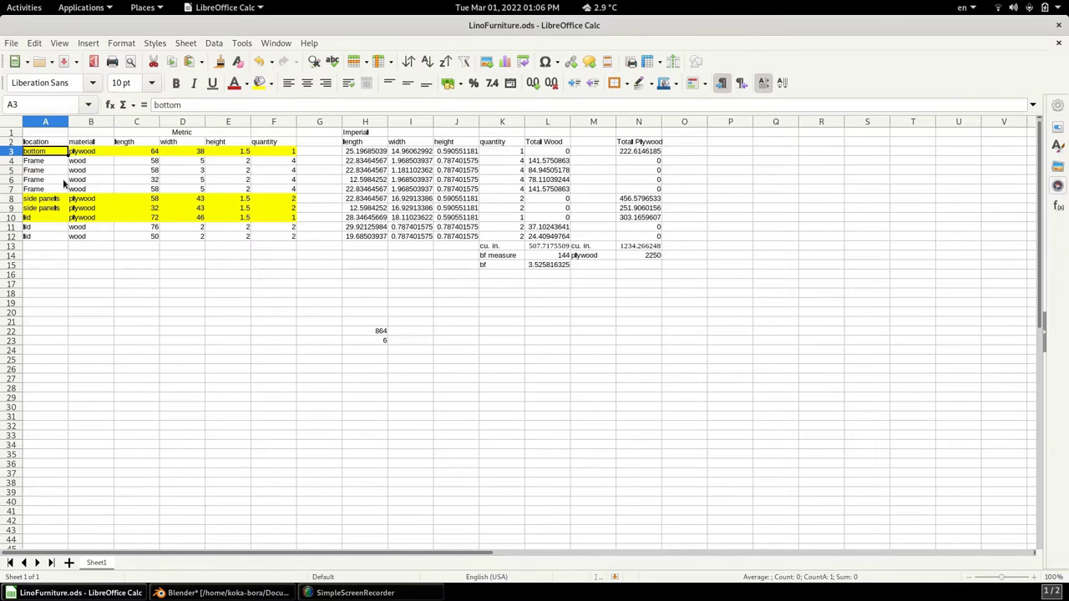
{"action": "key", "text": "Down"}
{"action": "key", "text": "Down"}
{"action": "key", "text": "Down"}
{"action": "key", "text": "Down"}
{"action": "key", "text": "Down"}
{"action": "key", "text": "Down"}
{"action": "key", "text": "Down"}
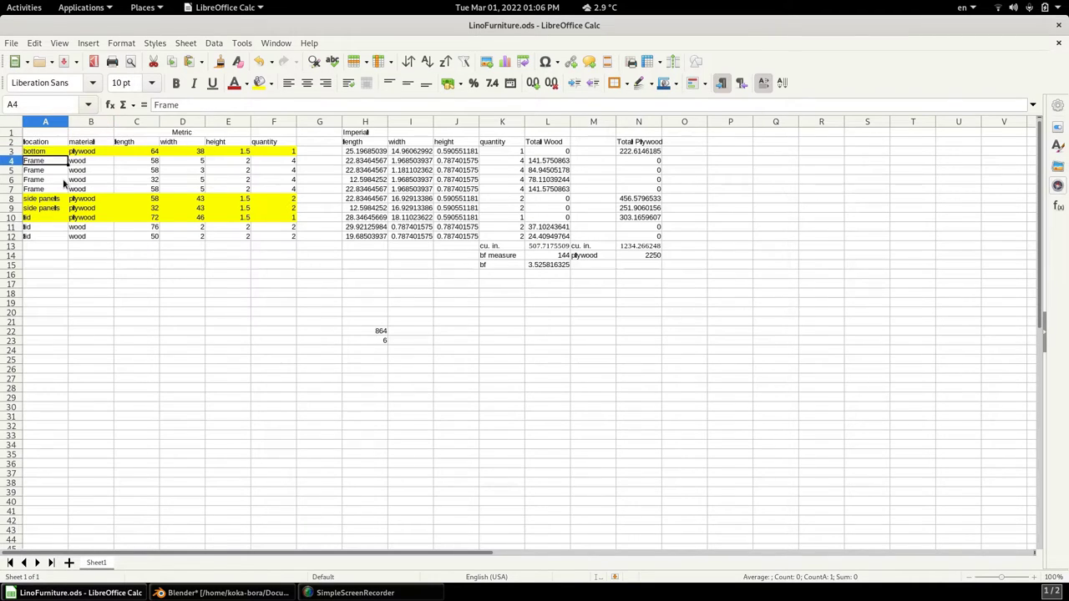
{"action": "key", "text": "Down"}
{"action": "key", "text": "Down"}
{"action": "key", "text": "Up"}
{"action": "key", "text": "Up"}
{"action": "key", "text": "Up"}
{"action": "key", "text": "Up"}
{"action": "key", "text": "Up"}
{"action": "key", "text": "Up"}
{"action": "key", "text": "Up"}
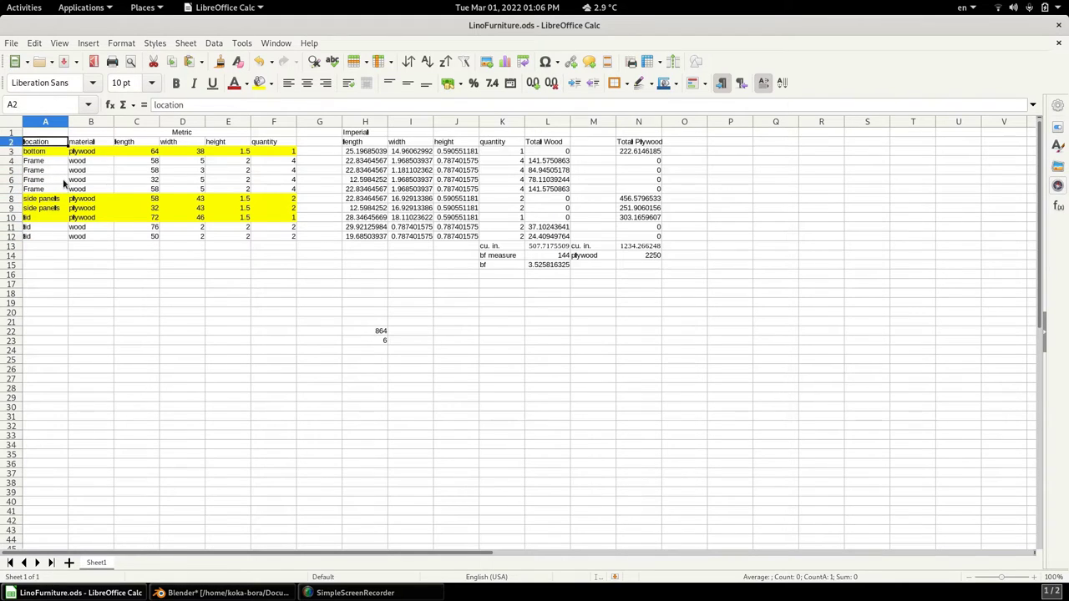
{"action": "key", "text": "Down"}
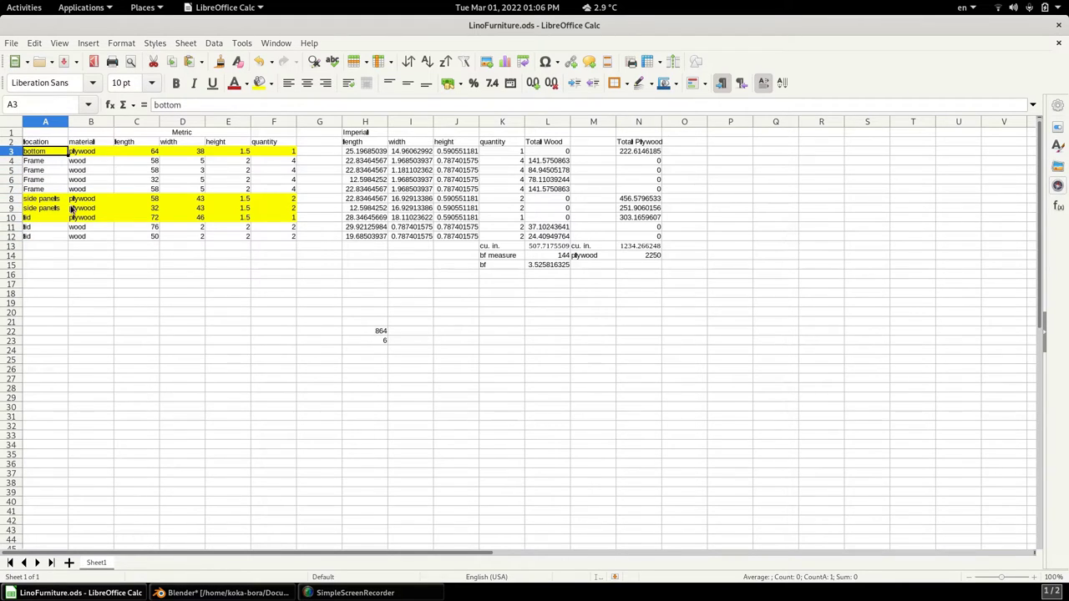
Switch to Blender and compare the underside of the cabinet with the bottom entry in the spreadsheet.
{"action": "key", "text": "alt+Tab"}
{"action": "middle_click_drag", "start_coordinate": [253, 311], "coordinate": [367, 299]}
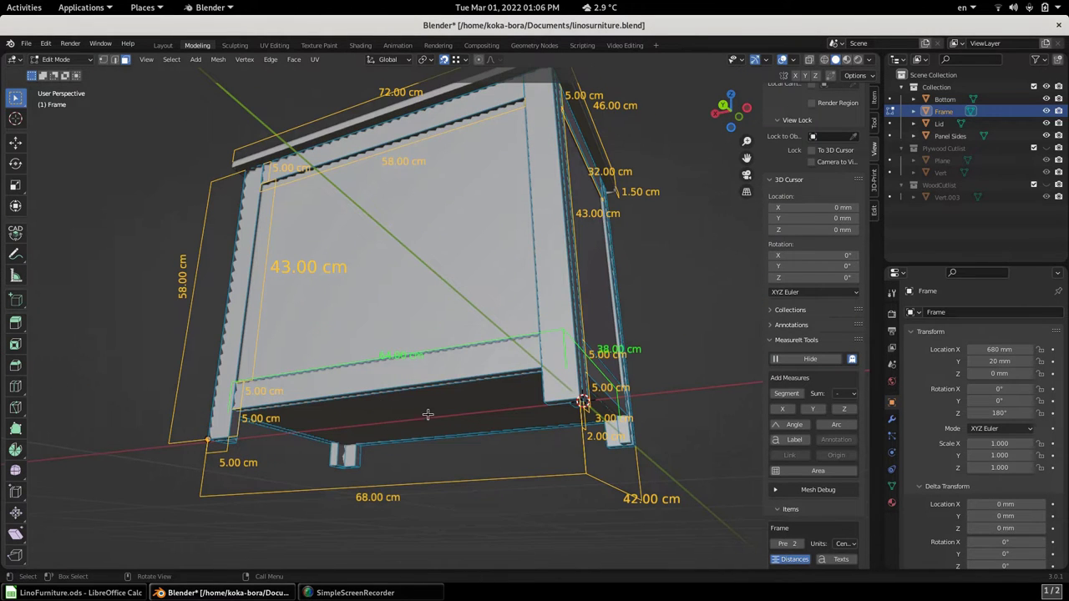
{"action": "key", "text": "alt+Tab"}
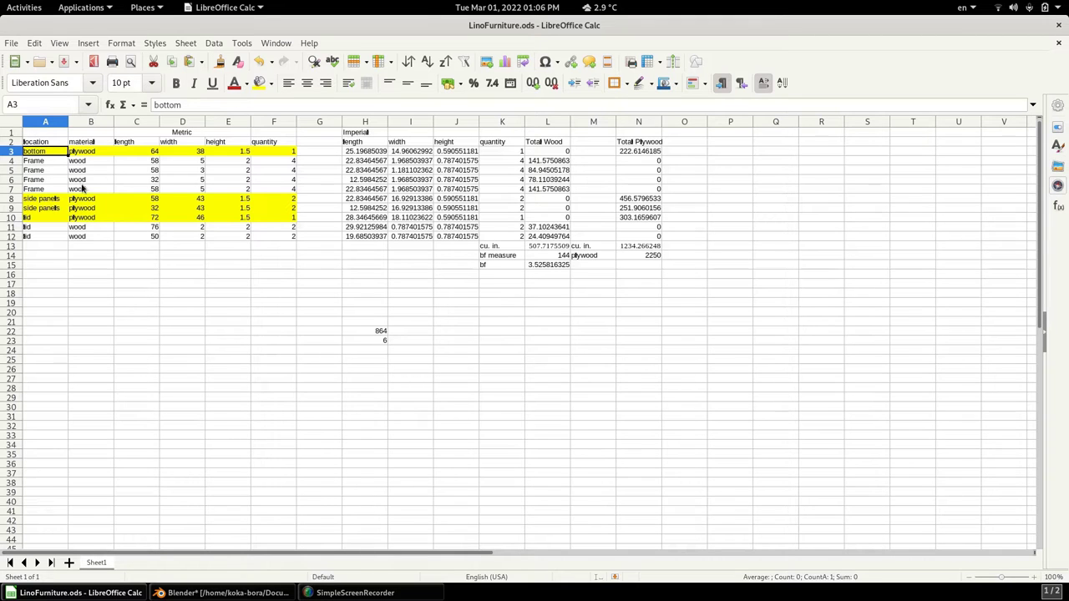
{"action": "key", "text": "alt+Tab"}
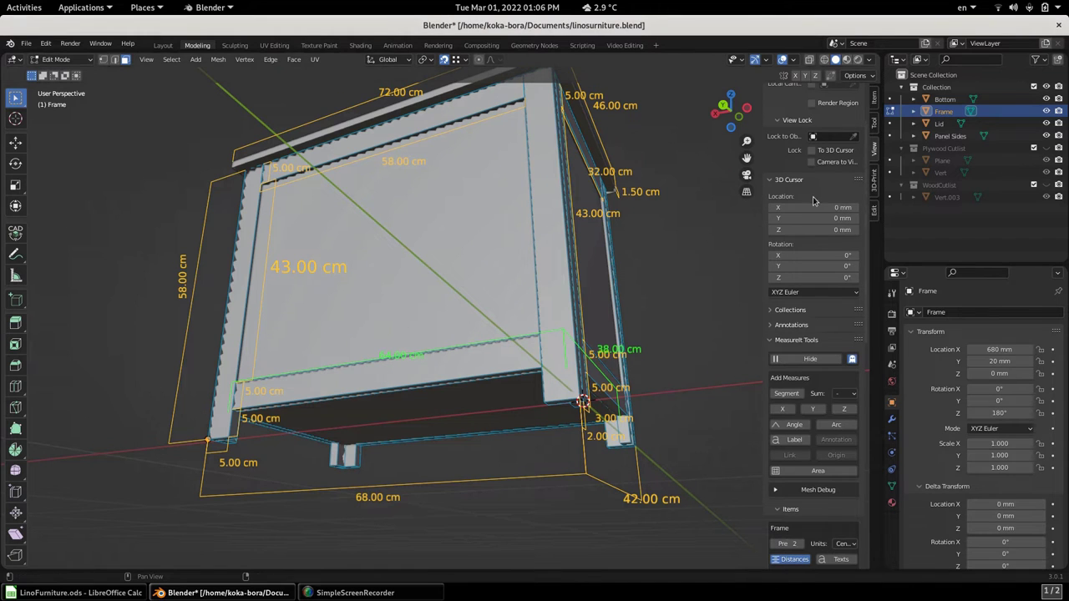
Hide the measurements and return the Frame object to Object Mode.
{"action": "left_click", "coordinate": [811, 358]}
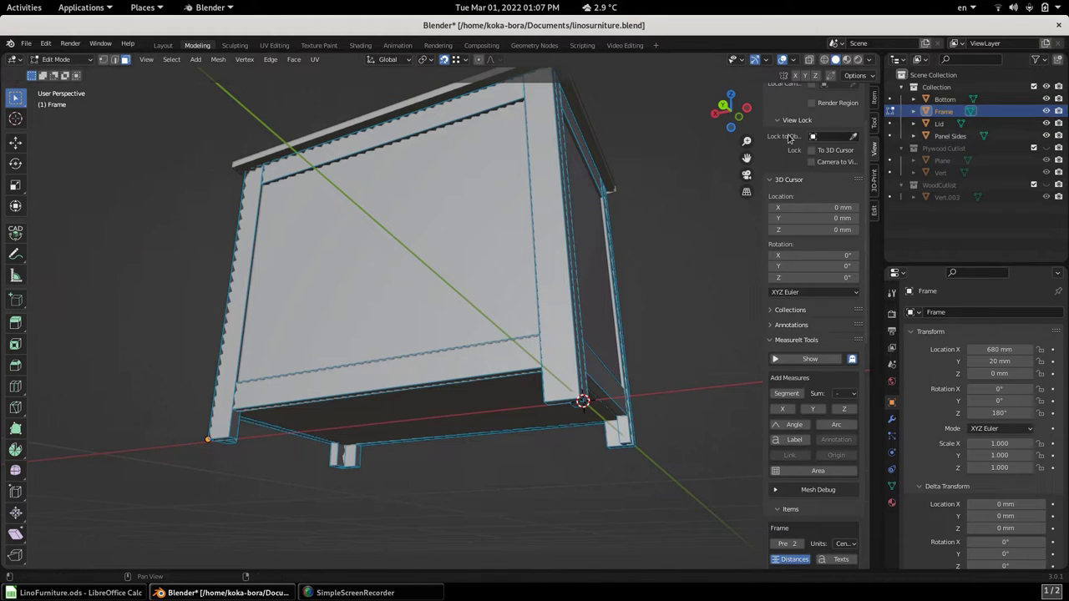
{"action": "key", "text": "Tab"}
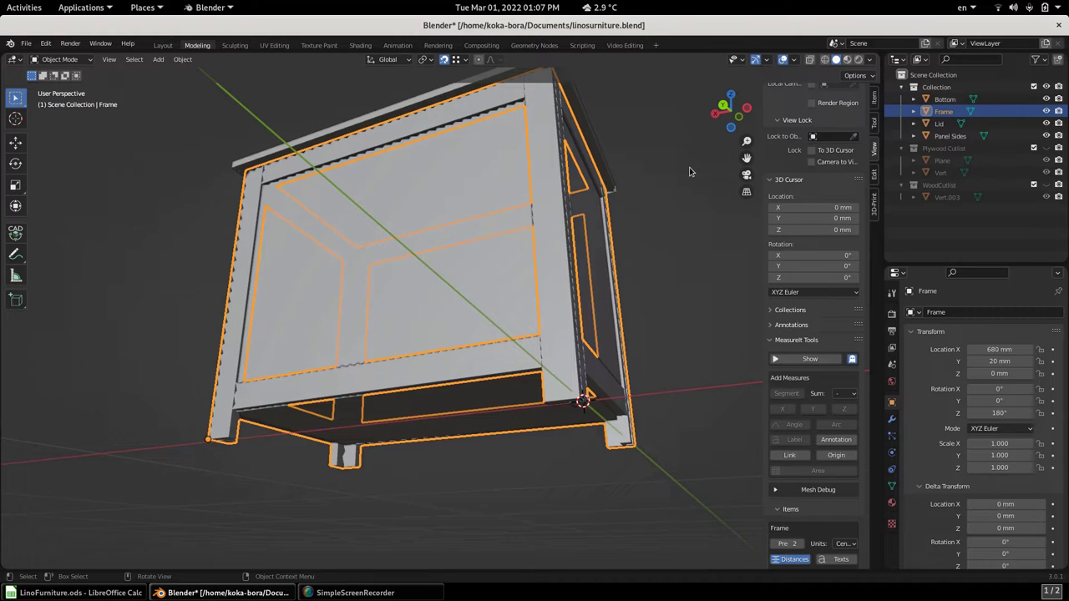
{"action": "middle_click_drag", "start_coordinate": [691, 170], "coordinate": [443, 377]}
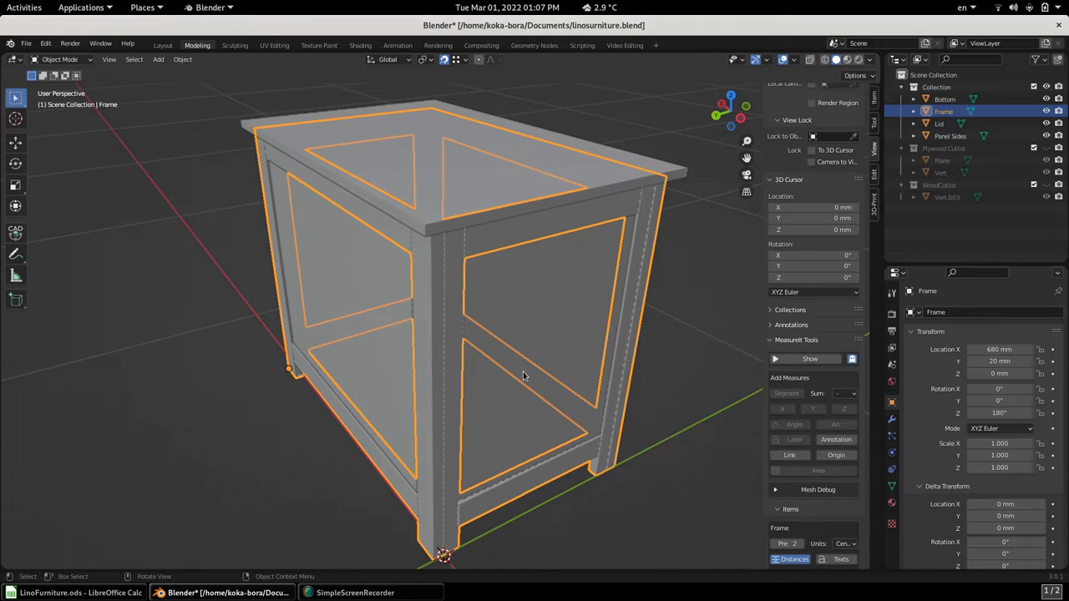
Switch to the LibreOffice Calc cut list and review the two side panels rows.
{"action": "key", "text": "alt+Tab"}
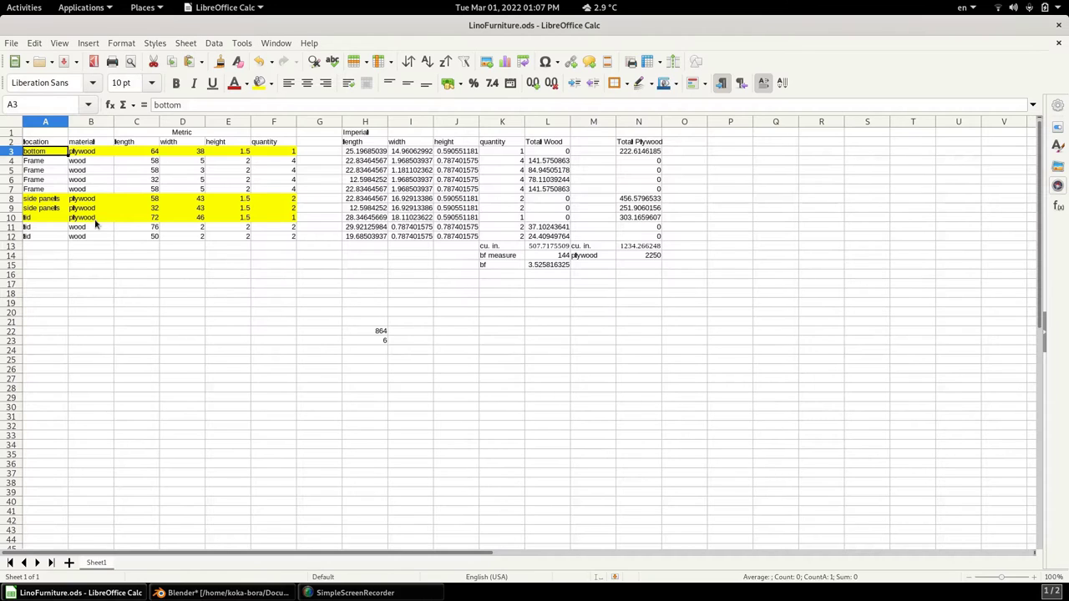
{"action": "left_click", "coordinate": [47, 193]}
{"action": "left_click", "coordinate": [17, 199]}
{"action": "left_click", "coordinate": [18, 208]}
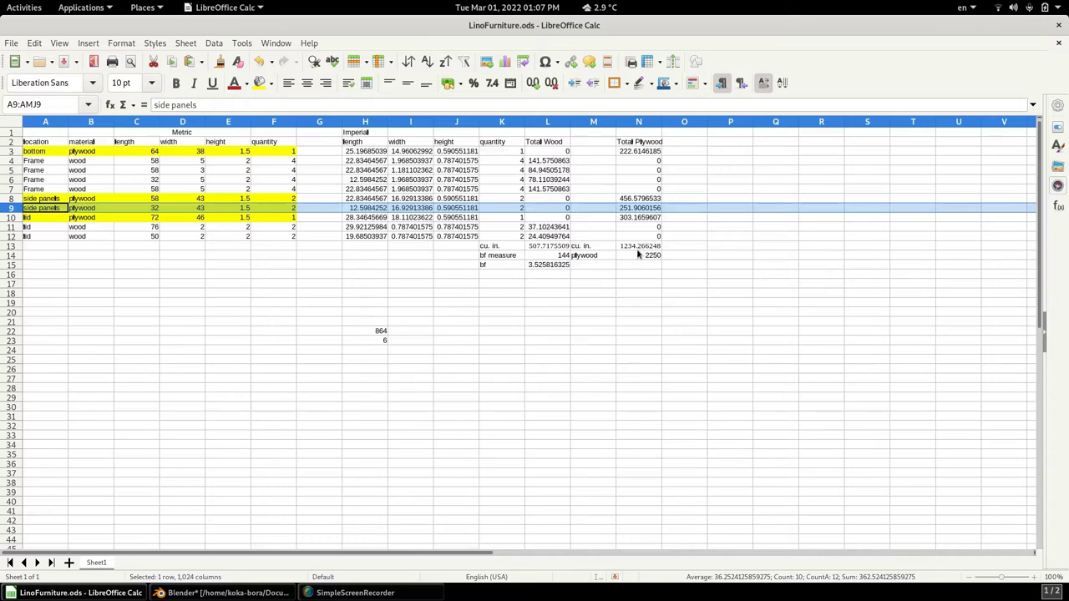
Switch to Blender, hide the furniture Collection and show the Plywood Cutlist collection.
{"action": "key", "text": "alt+Tab"}
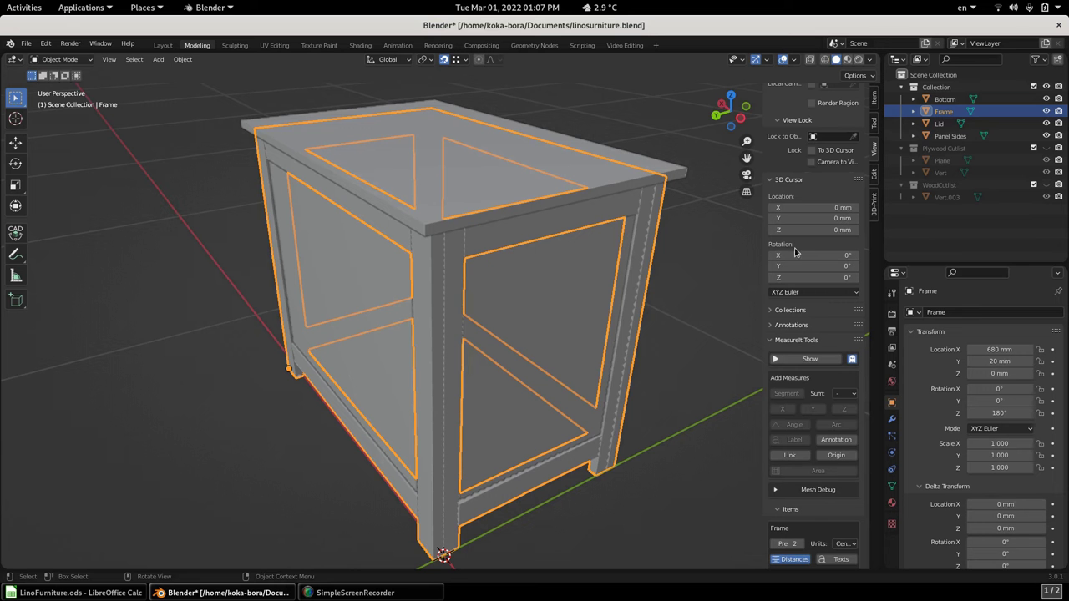
{"action": "left_click", "coordinate": [1047, 87]}
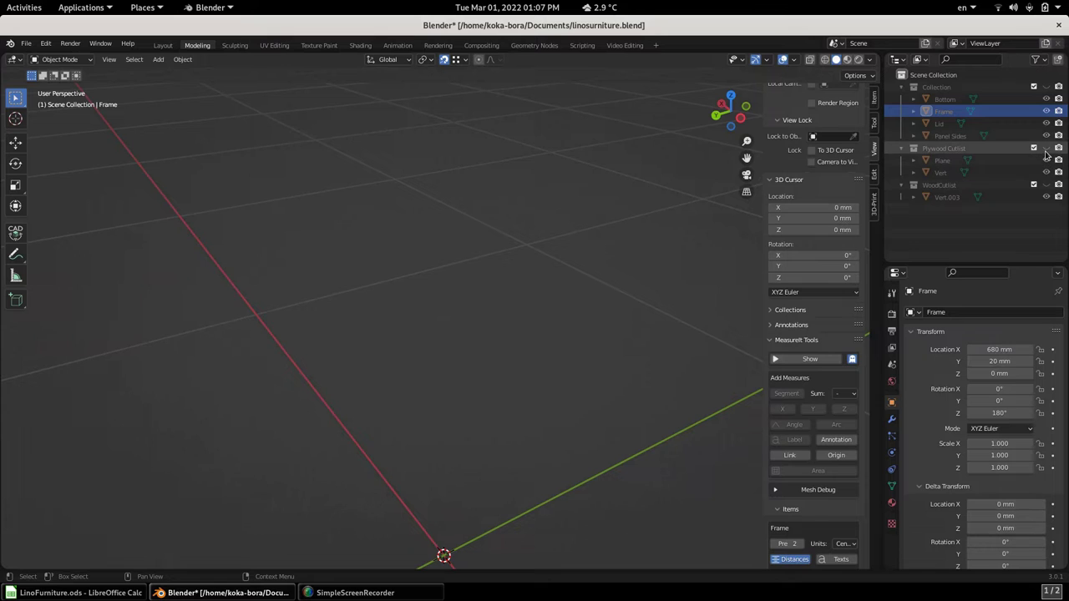
{"action": "left_click", "coordinate": [1047, 149]}
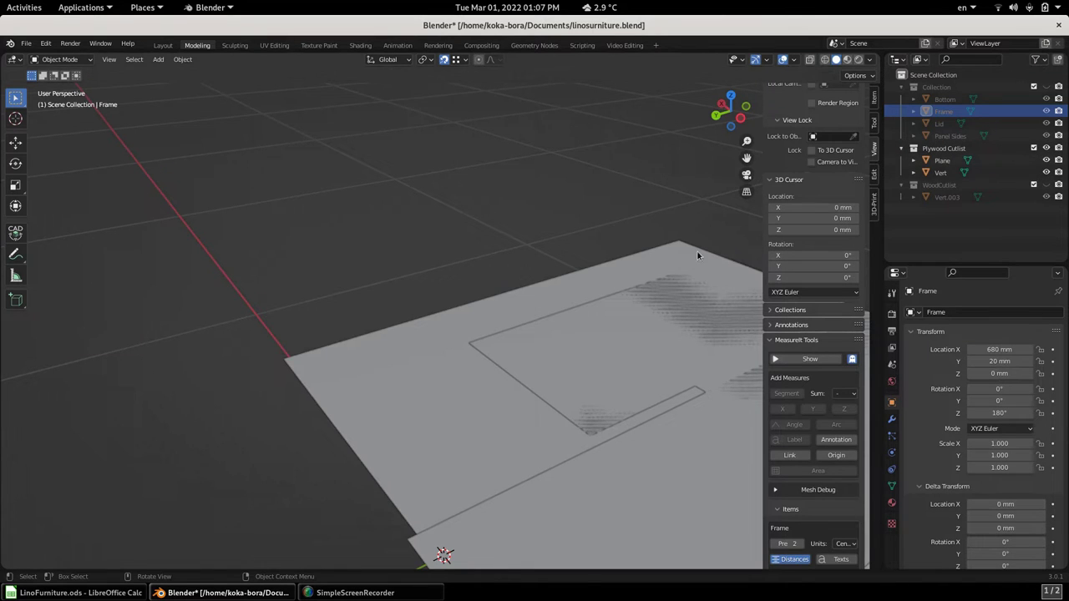
{"action": "key", "text": "Home"}
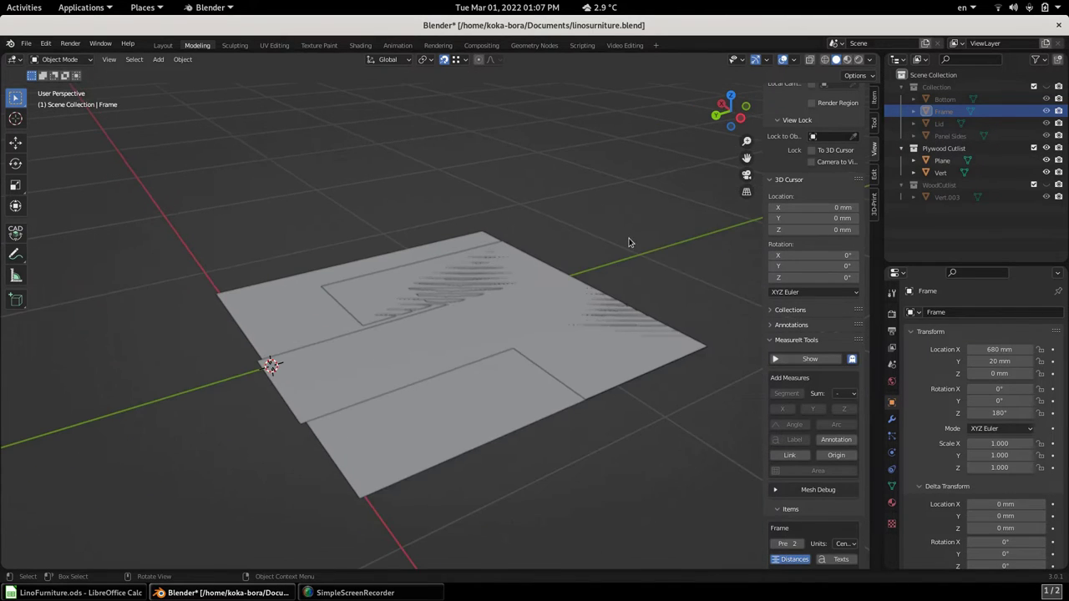
Open the Vert mesh for editing and select the plywood piece beside the 3D cursor.
{"action": "key", "text": "Tab"}
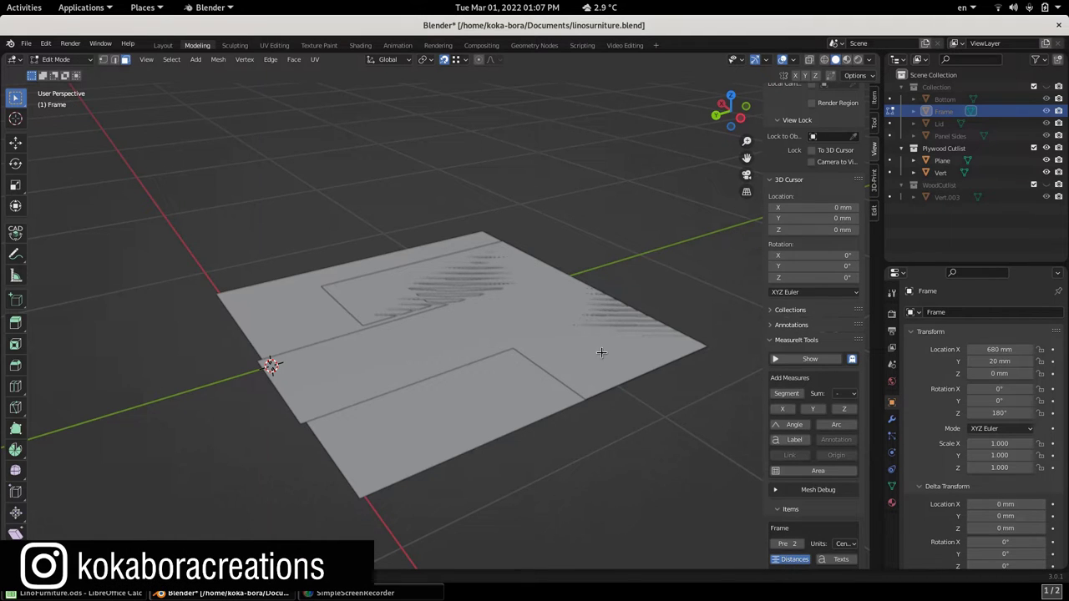
{"action": "left_click", "coordinate": [891, 172]}
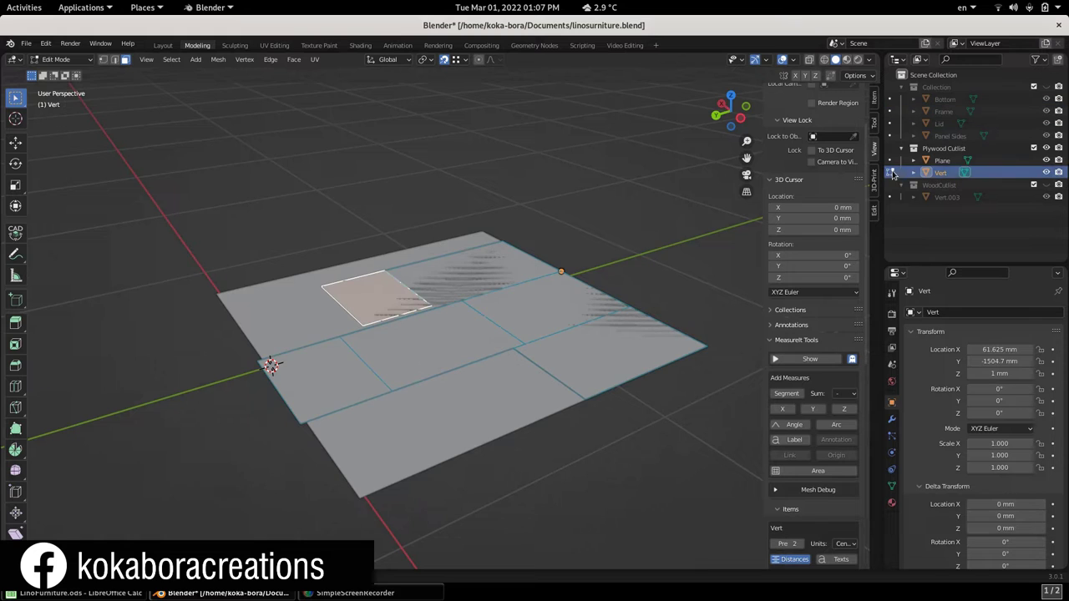
{"action": "middle_click_drag", "start_coordinate": [544, 309], "coordinate": [388, 365]}
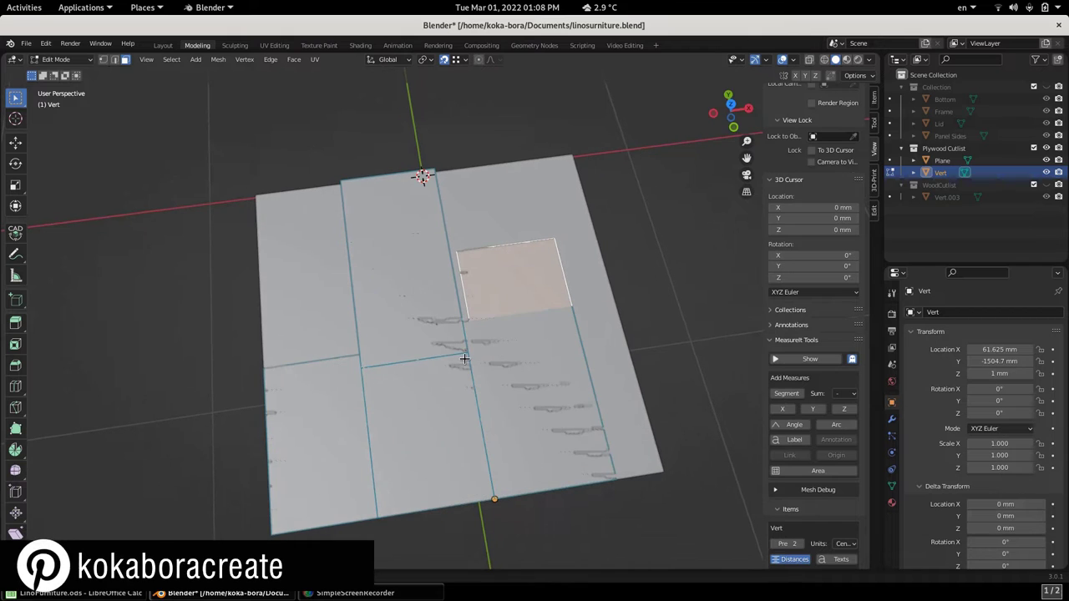
{"action": "middle_click_drag", "start_coordinate": [373, 277], "coordinate": [380, 251]}
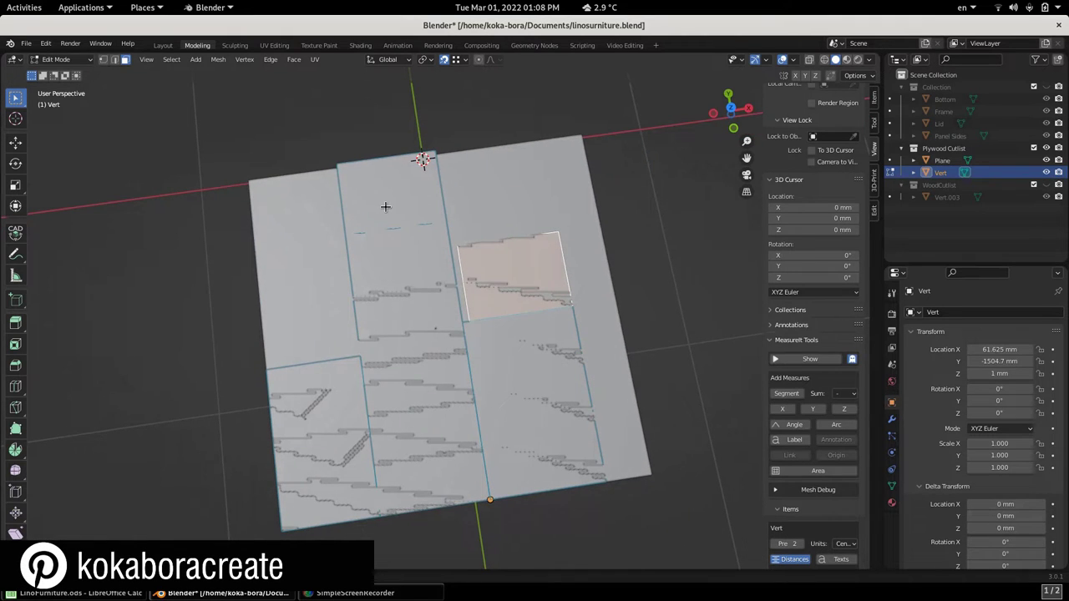
{"action": "left_click", "coordinate": [385, 200]}
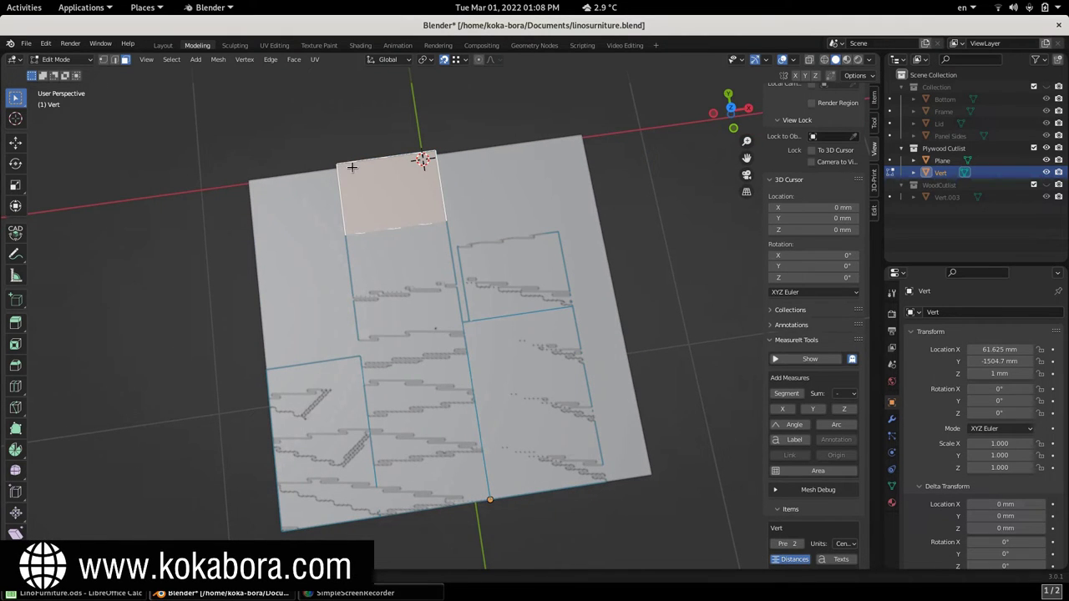